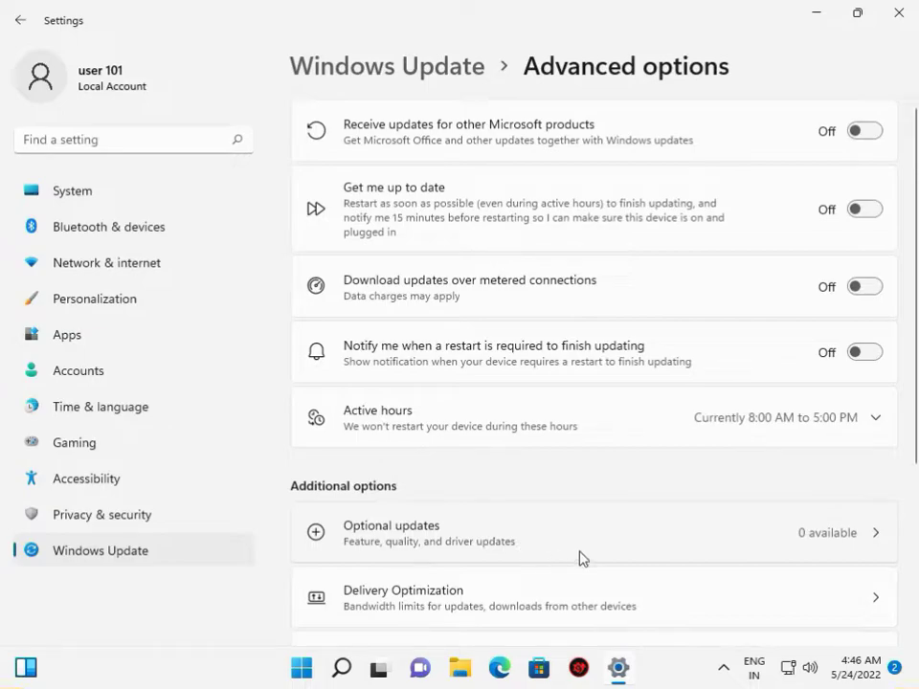
Return to the main Windows Update page and run wsreset.exe to reset the Microsoft Store cache.
click(148, 552)
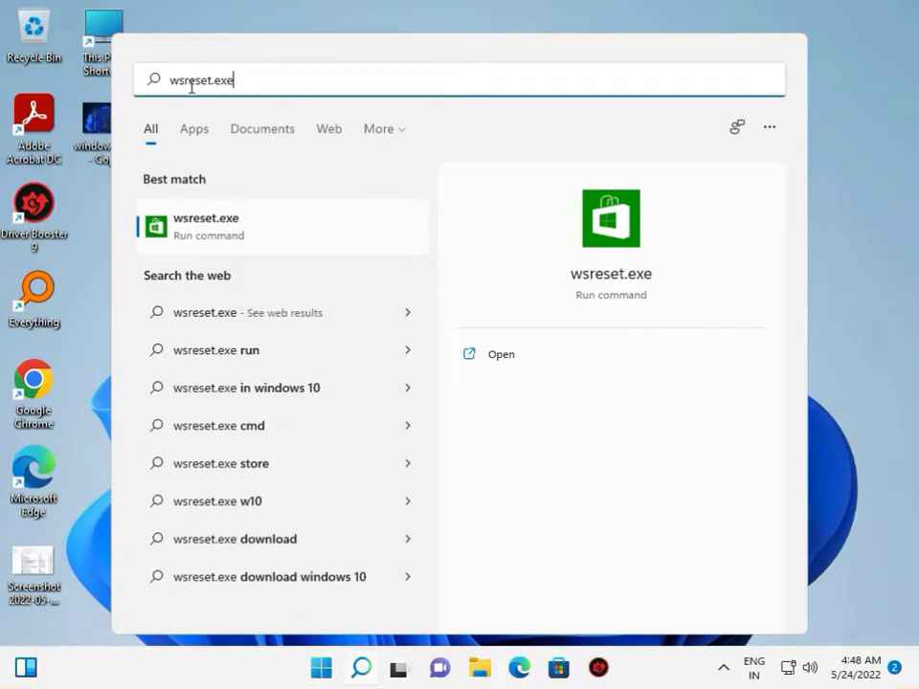
click(257, 235)
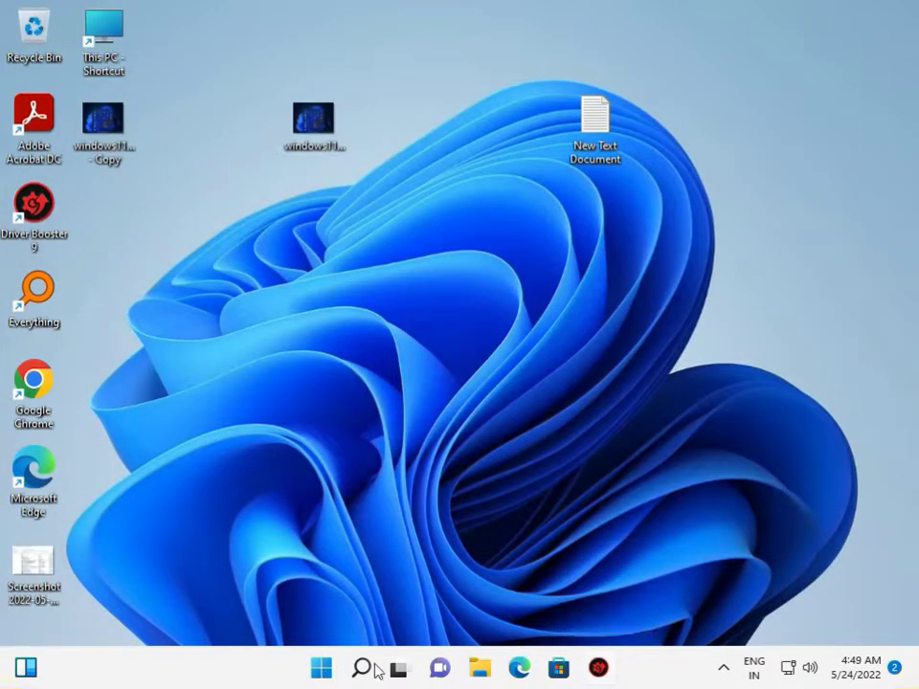
Open the Apps & features page in the Windows Settings.
click(326, 670)
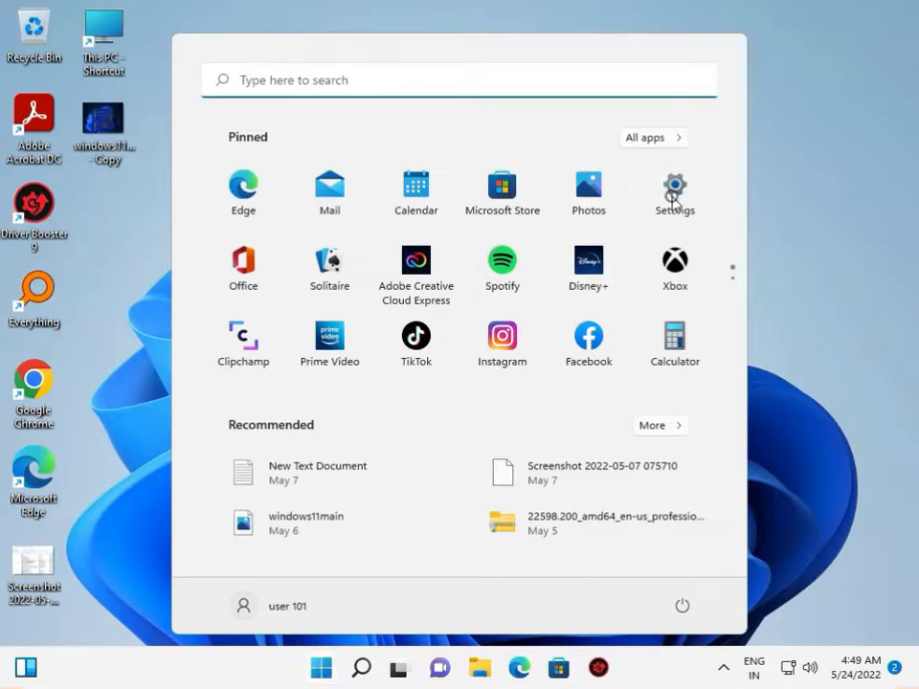
click(674, 199)
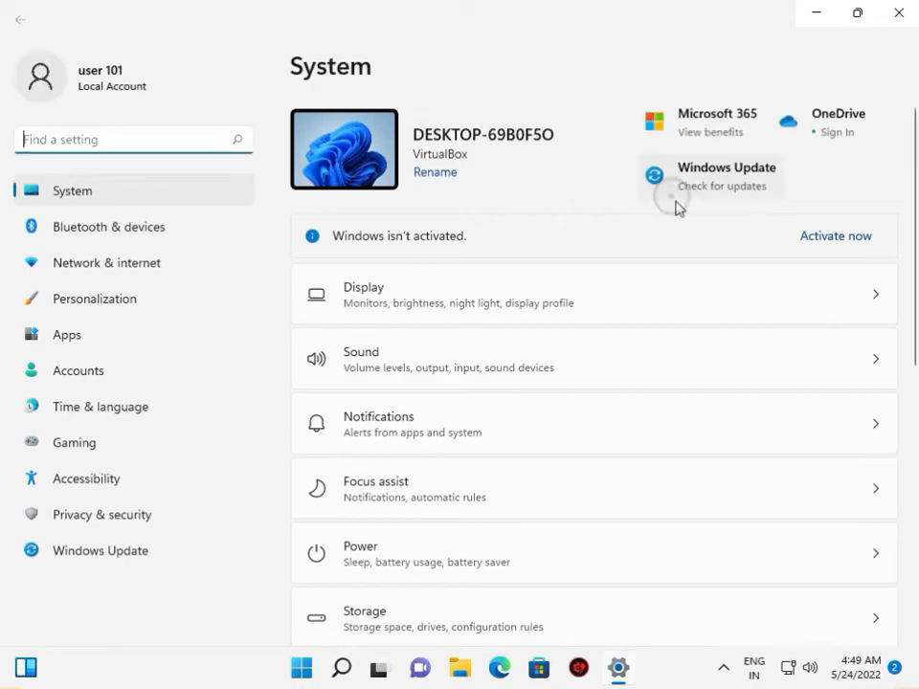
click(96, 335)
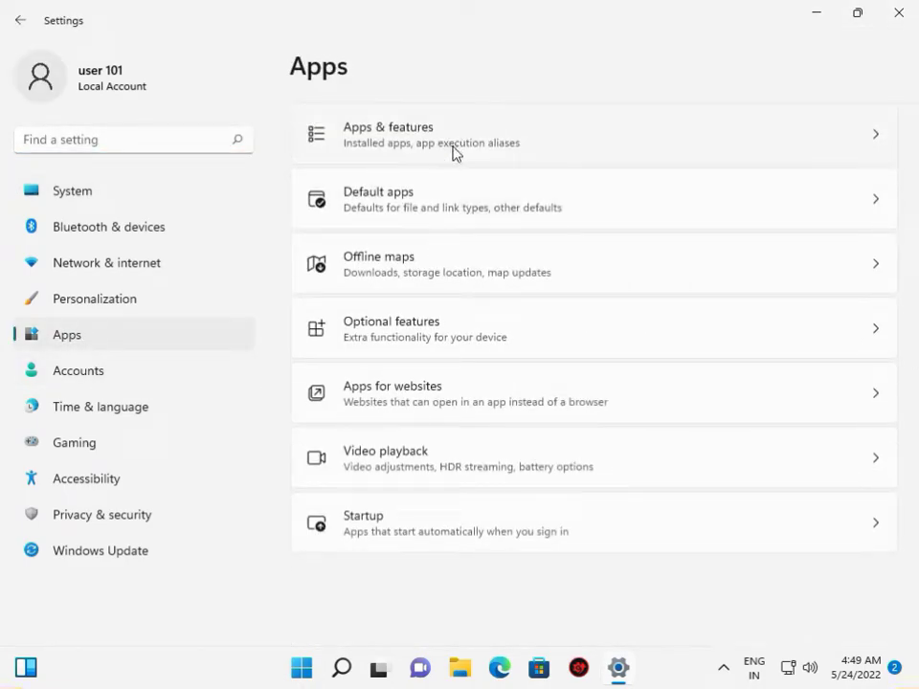
click(453, 146)
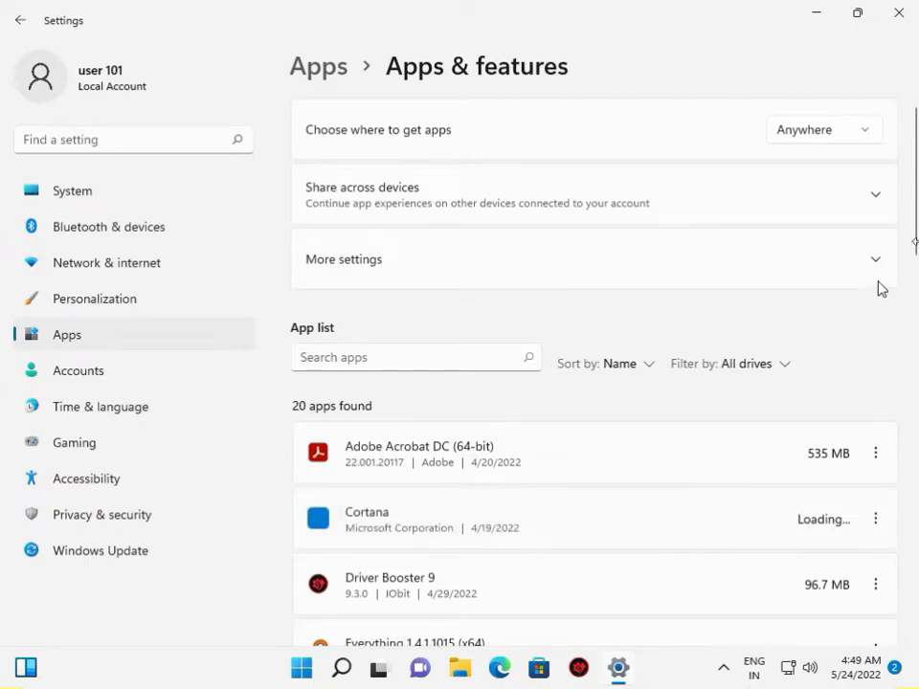
Find Microsoft Store in the list of installed apps and open its advanced options.
scroll(915, 247, down, 8)
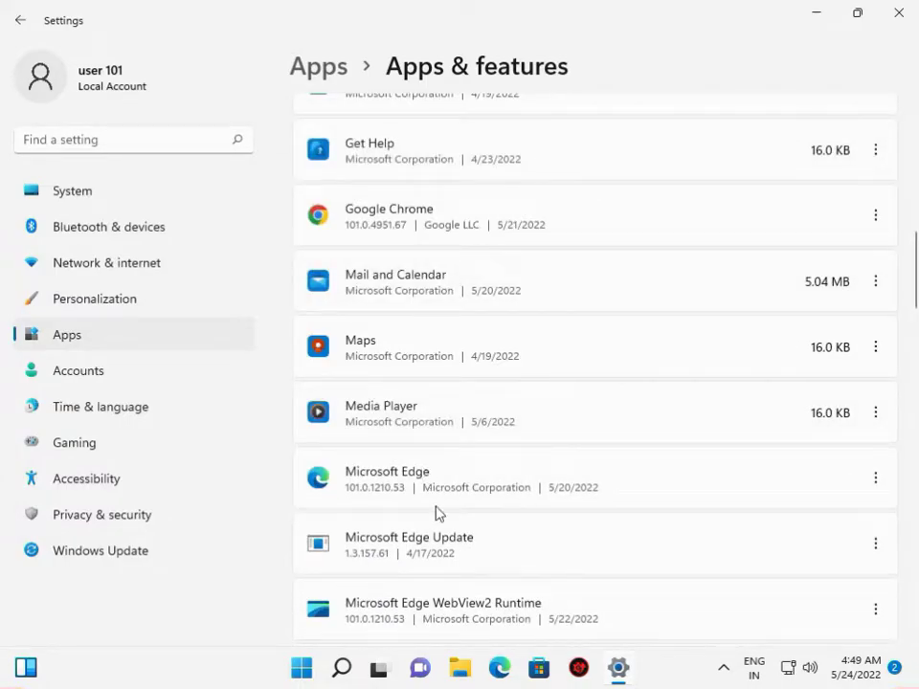
scroll(489, 546, down, 3)
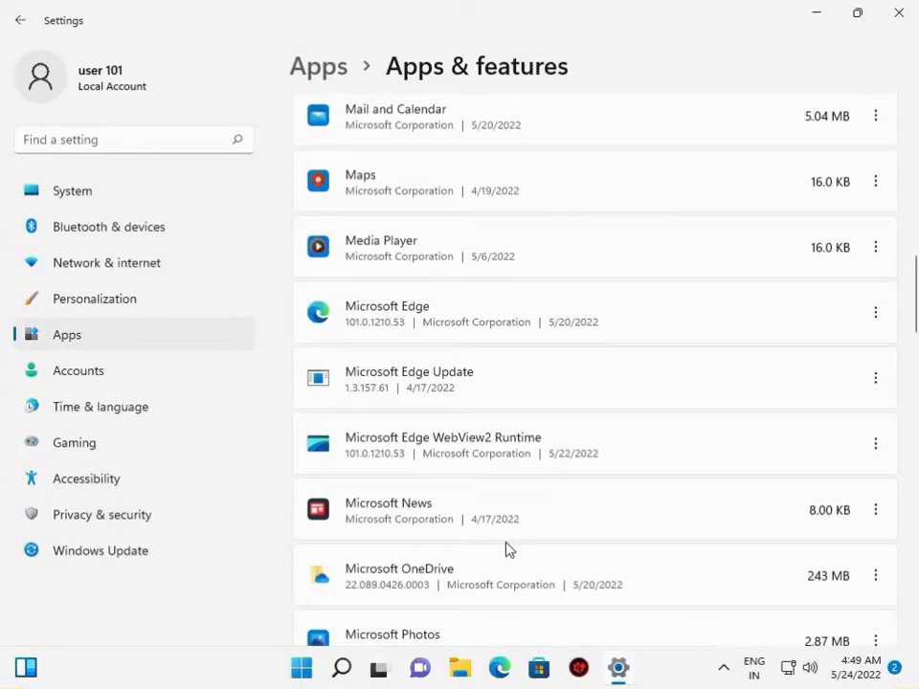
scroll(507, 548, down, 3)
scroll(507, 549, down, 2)
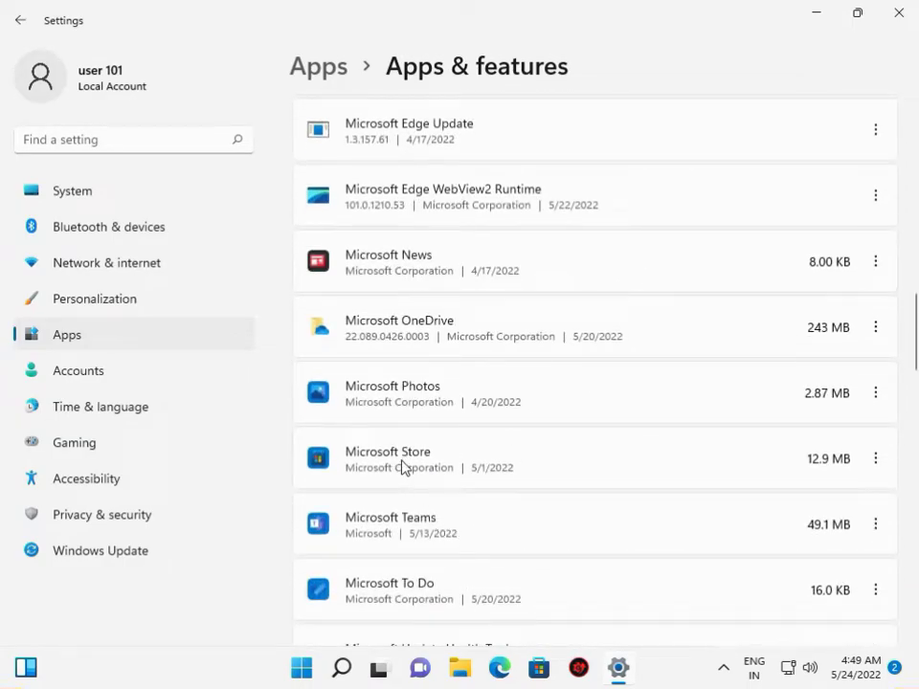
click(875, 459)
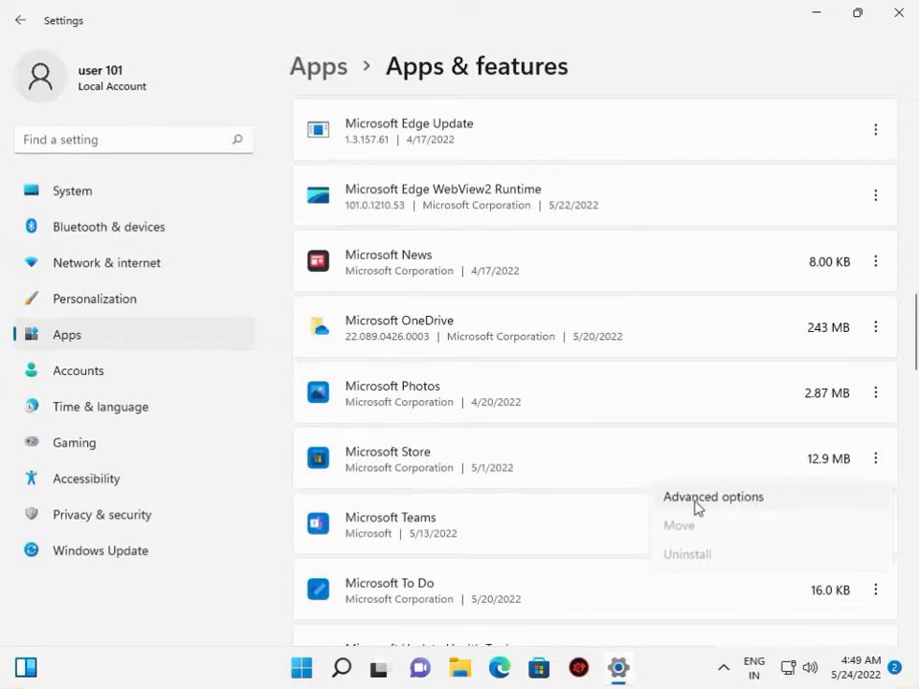
click(697, 507)
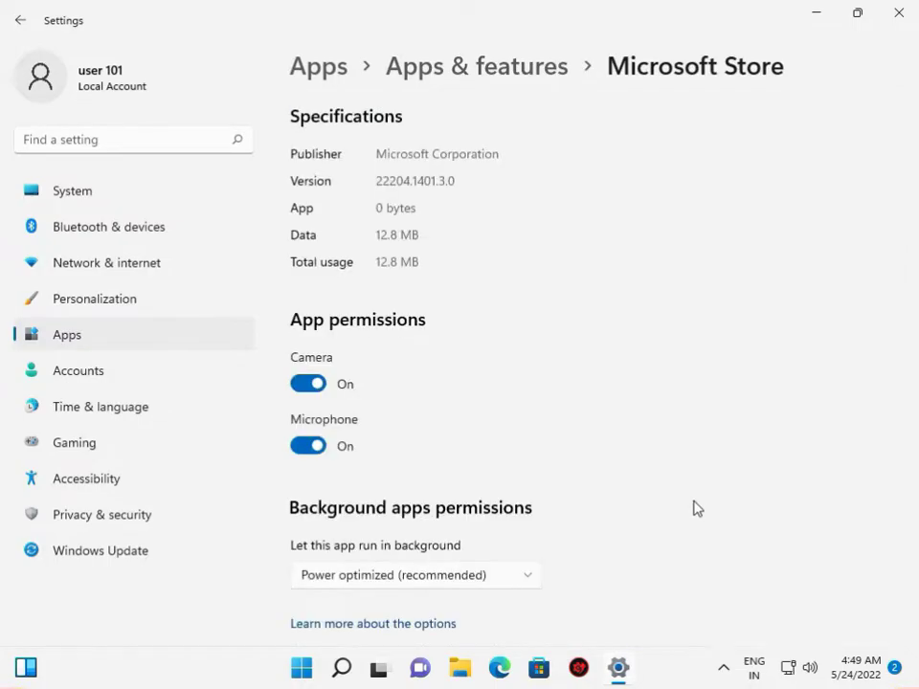
Repair the Microsoft Store app and reset it, confirming the deletion of its data.
scroll(597, 499, down, 5)
scroll(591, 500, down, 5)
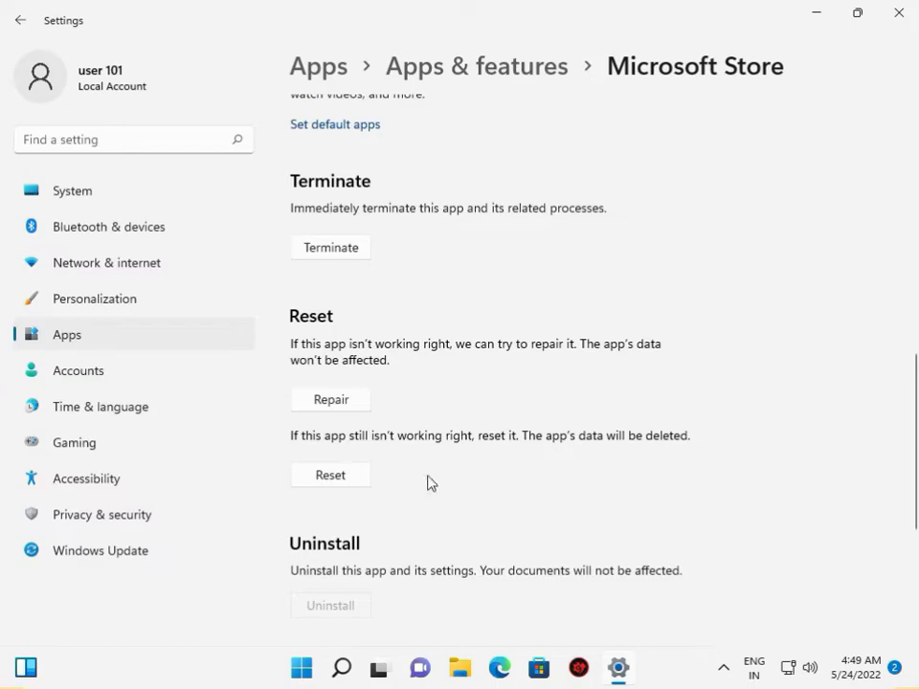
click(327, 401)
click(334, 481)
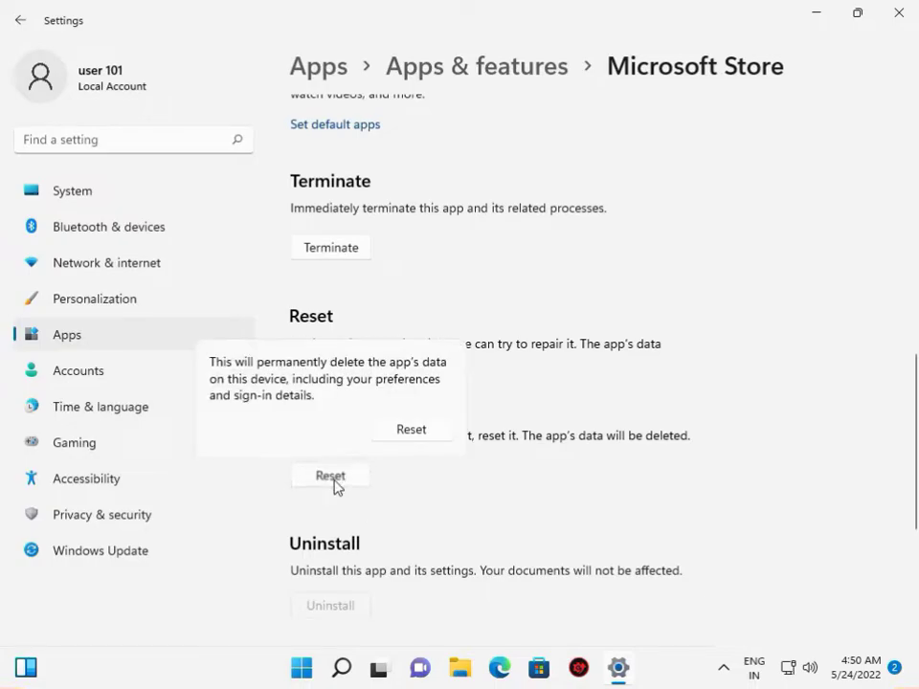
click(413, 432)
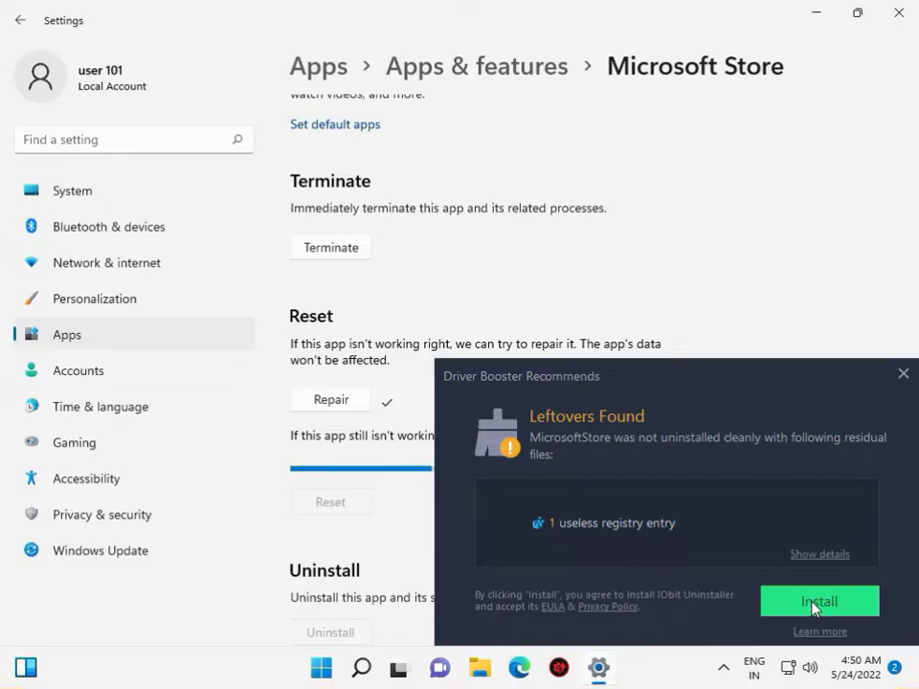
Dismiss the Driver Booster recommendation and close Settings once the Microsoft Store reset has finished.
click(901, 372)
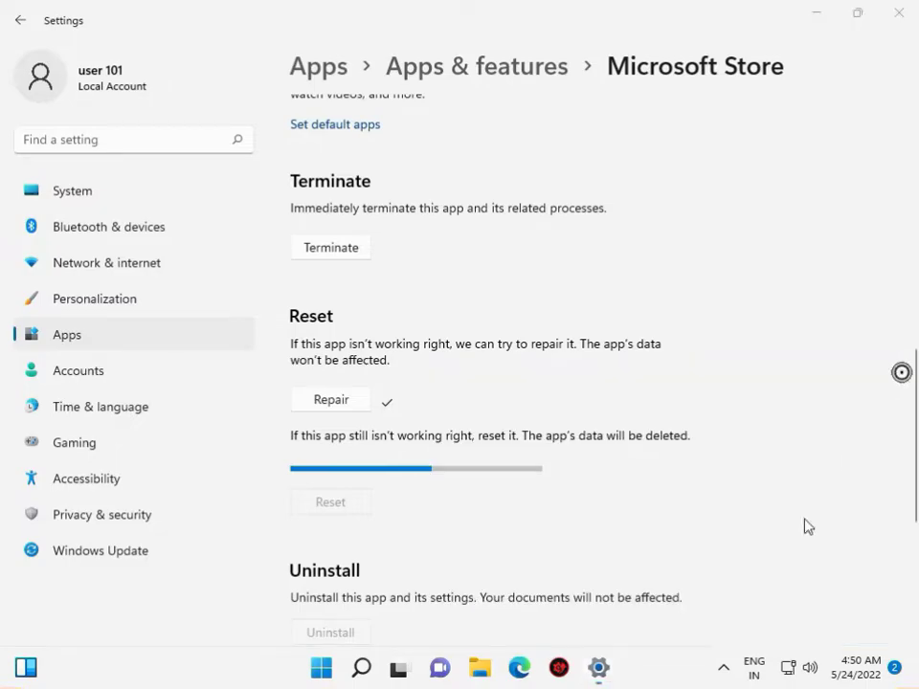
scroll(557, 518, down, 2)
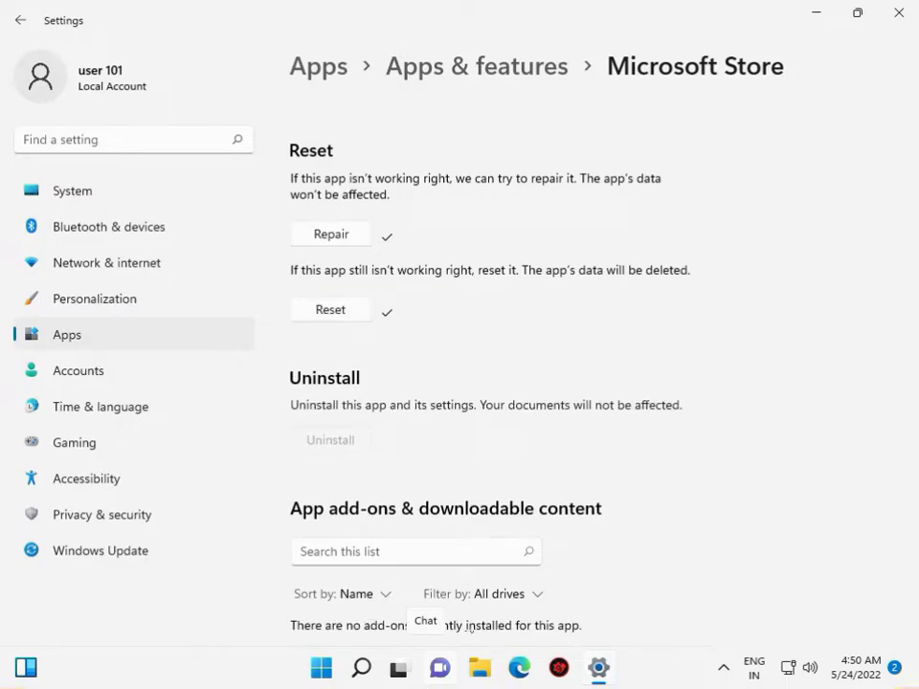
click(900, 12)
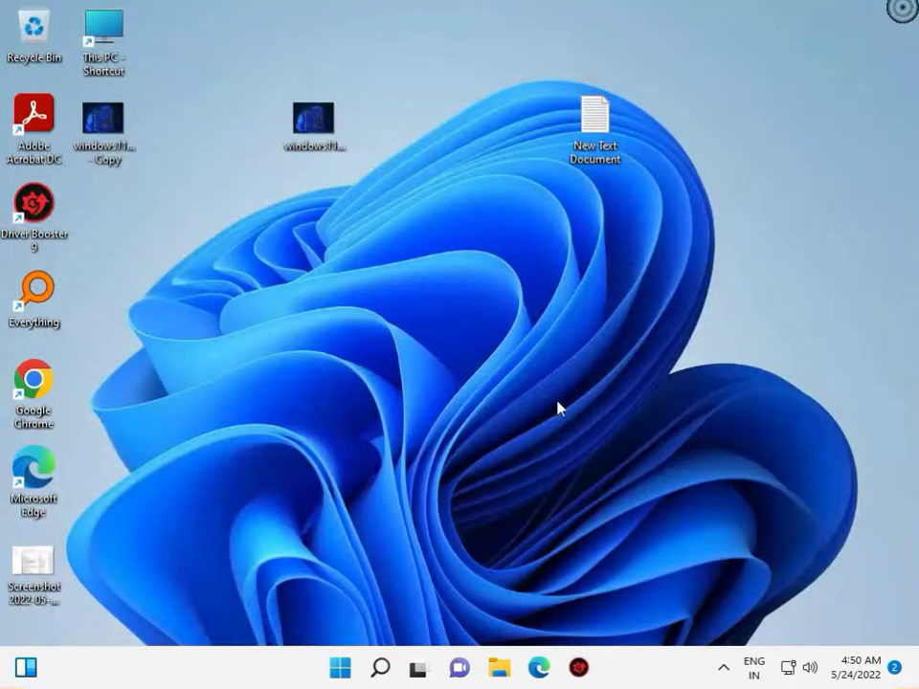
Open Command Prompt as administrator and allow it to make changes to the device.
click(338, 667)
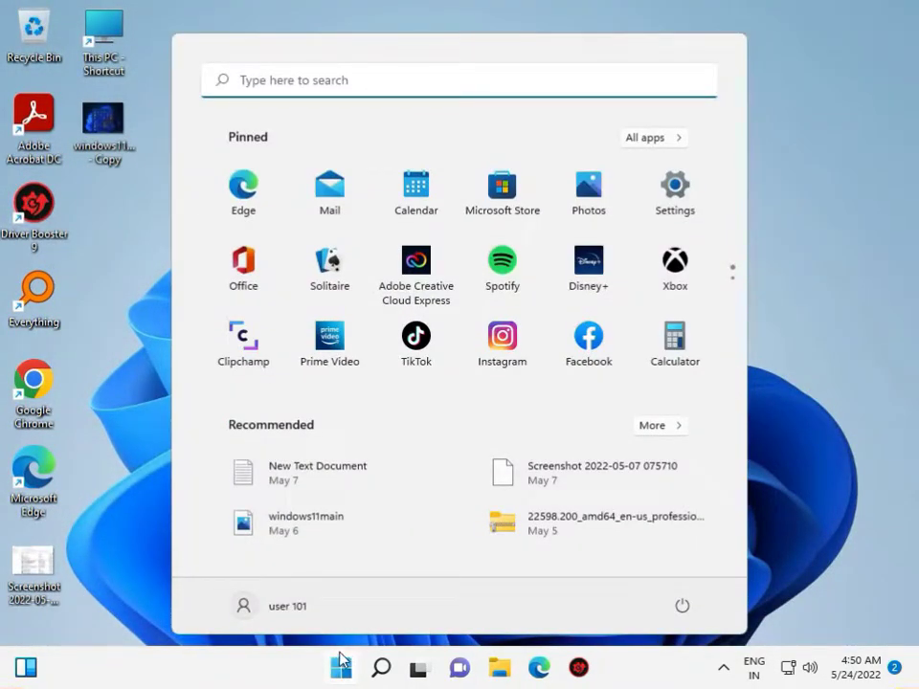
text(cmf)
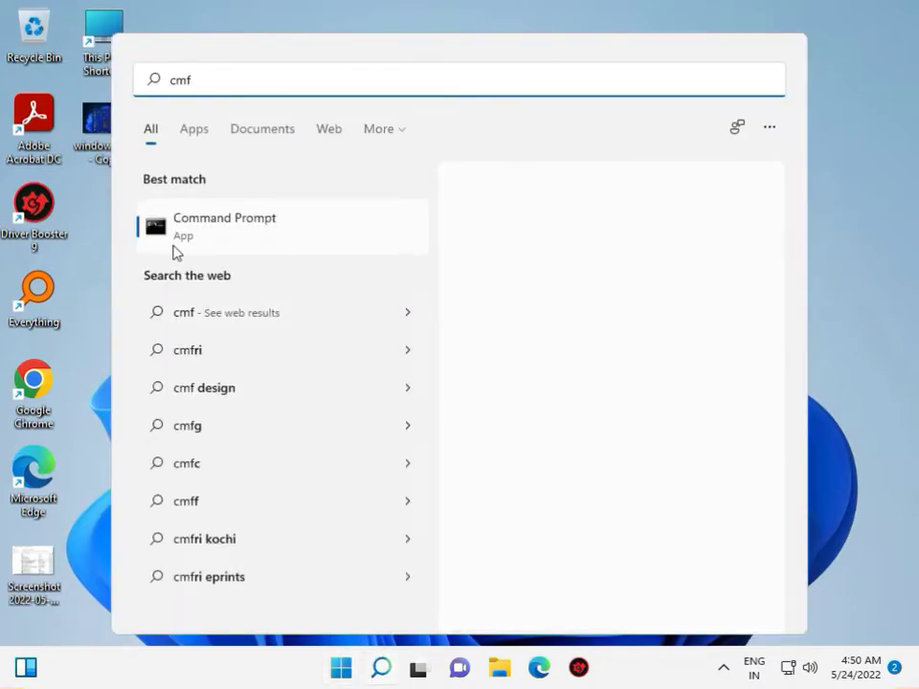
right_click(202, 238)
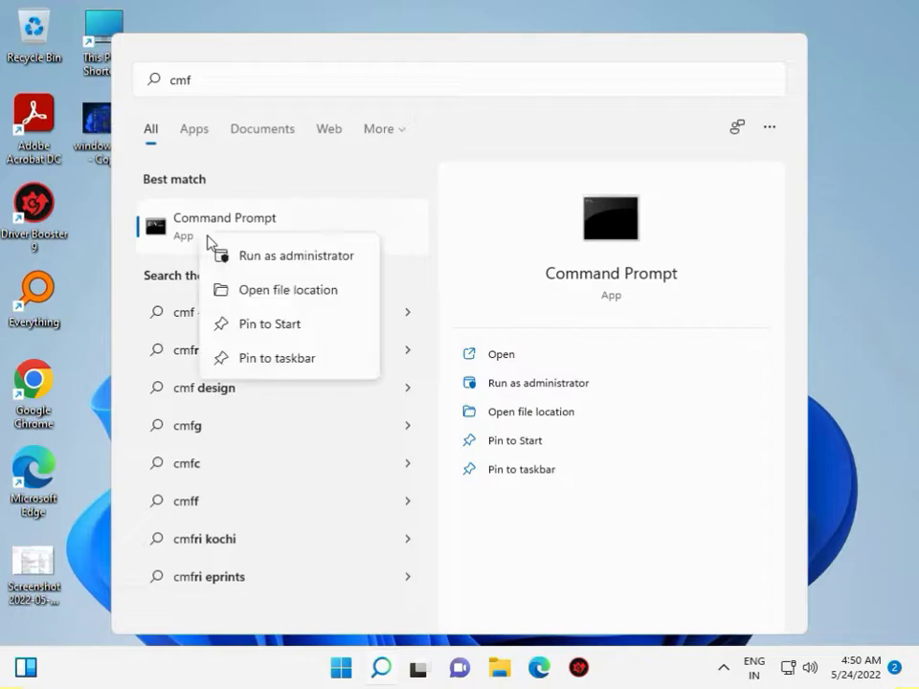
click(255, 256)
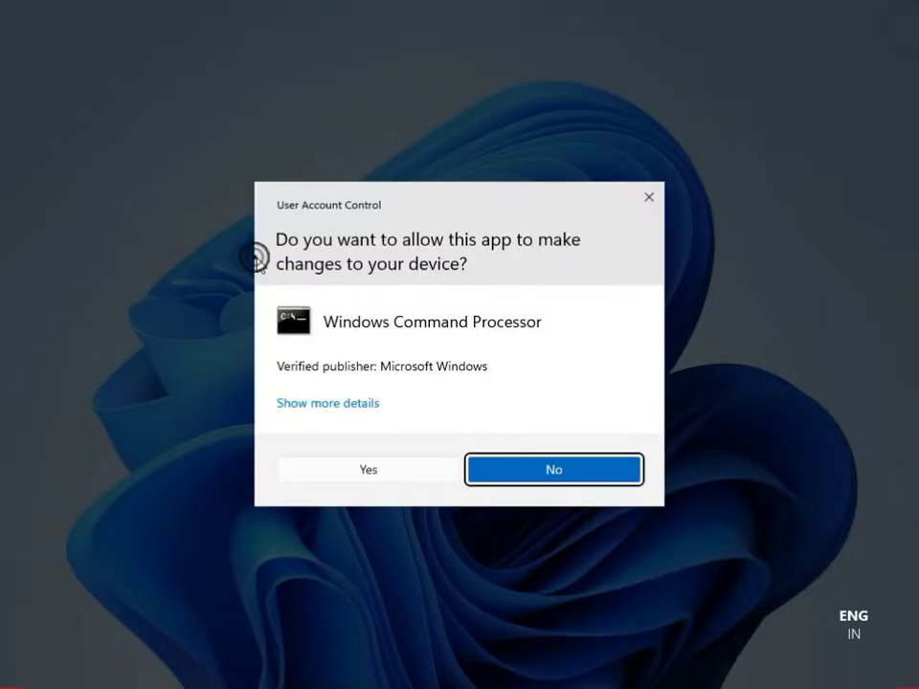
click(364, 469)
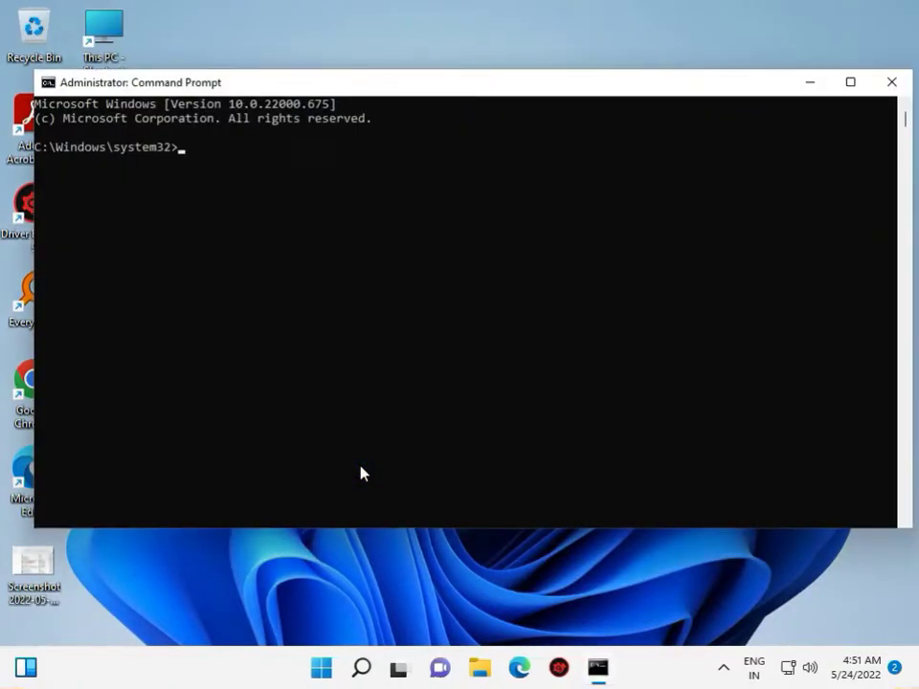
Start a system file scan with sfc /scannow and minimize the Command Prompt window while it runs.
text(sfc /scannow)
key(Return)
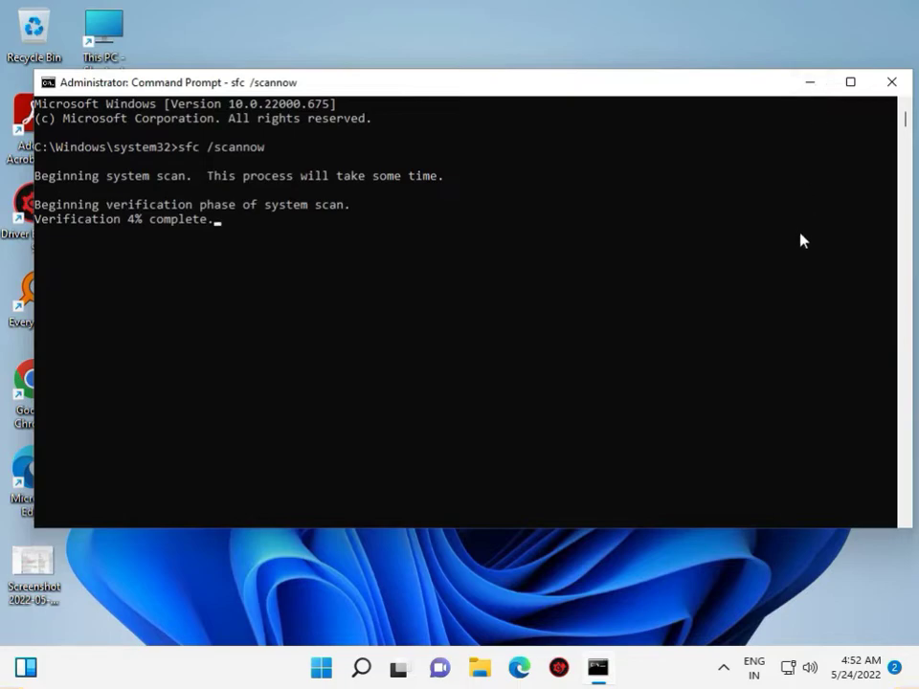
click(597, 667)
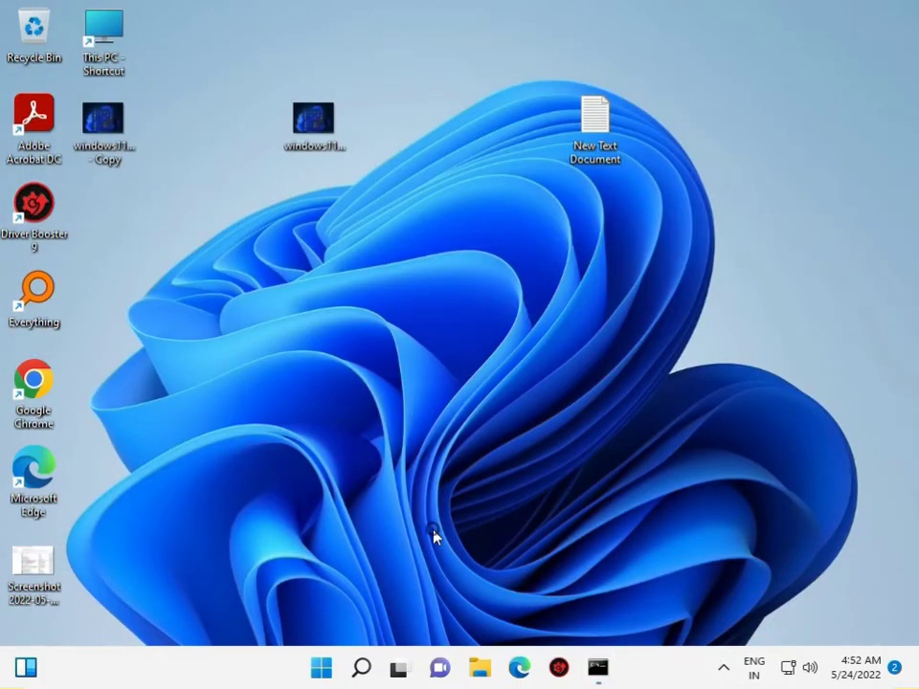
Search for the Services app and run it as administrator.
click(318, 668)
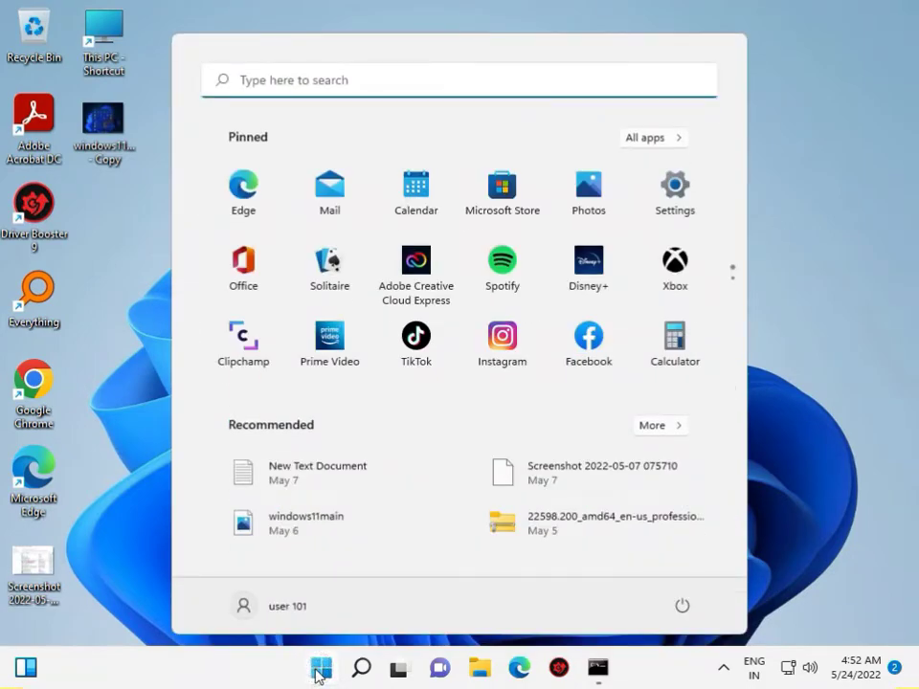
text(servi)
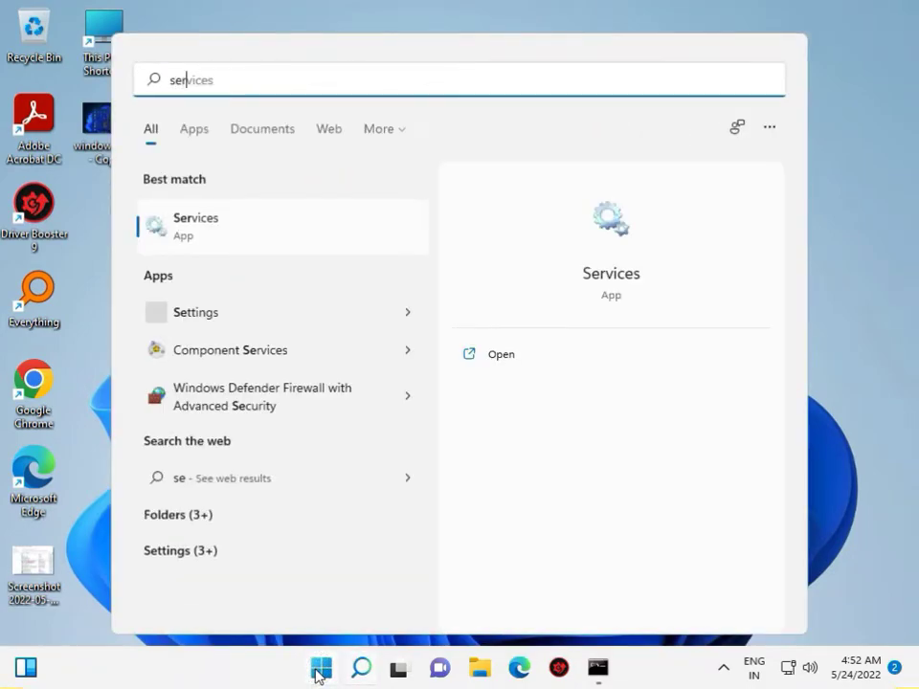
click(265, 246)
right_click(265, 247)
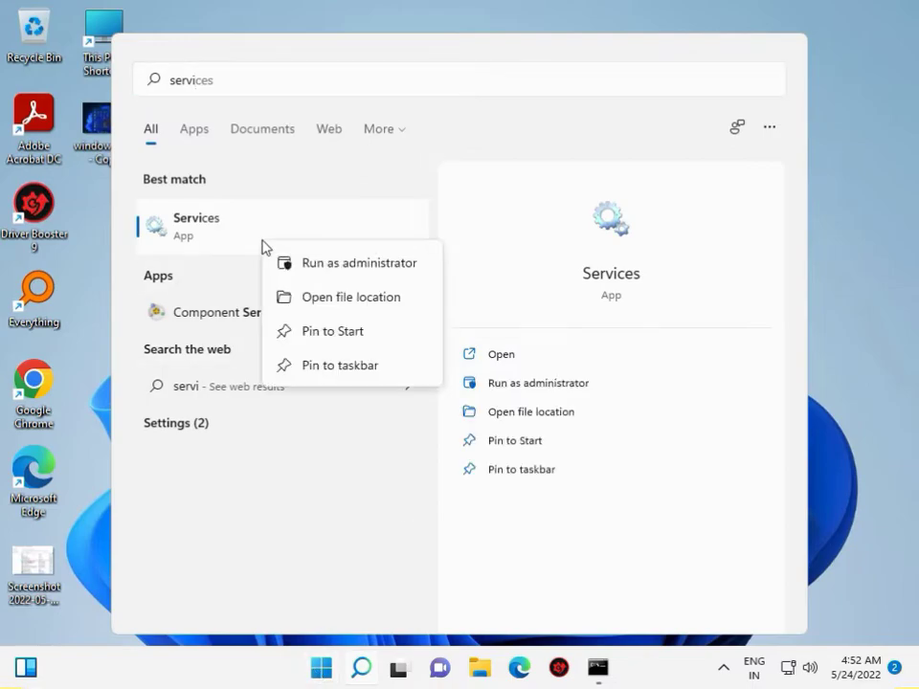
click(287, 265)
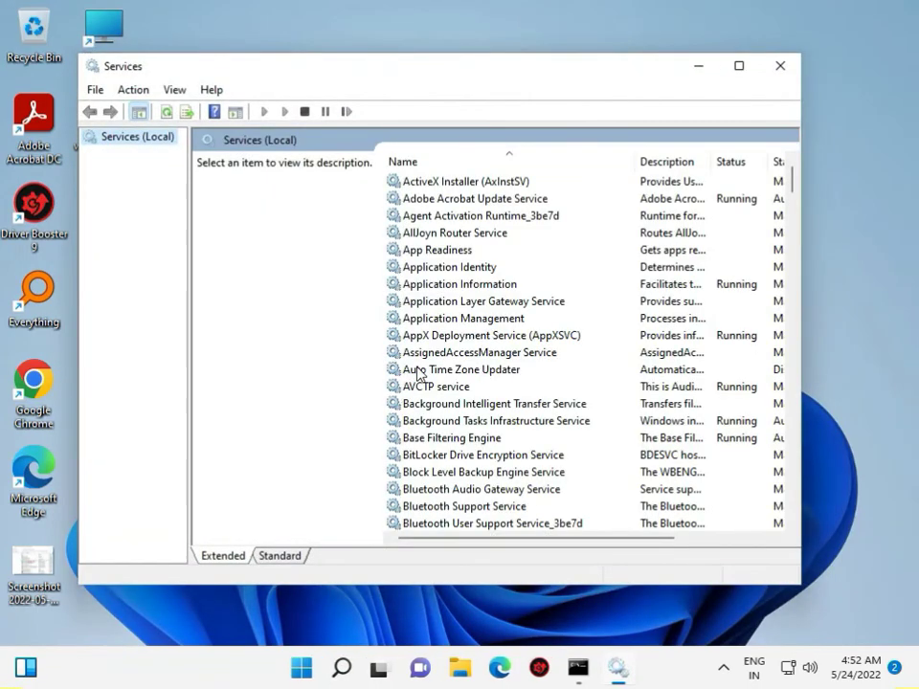
Check the properties of the Microsoft Store Install Service and restart the service.
click(426, 354)
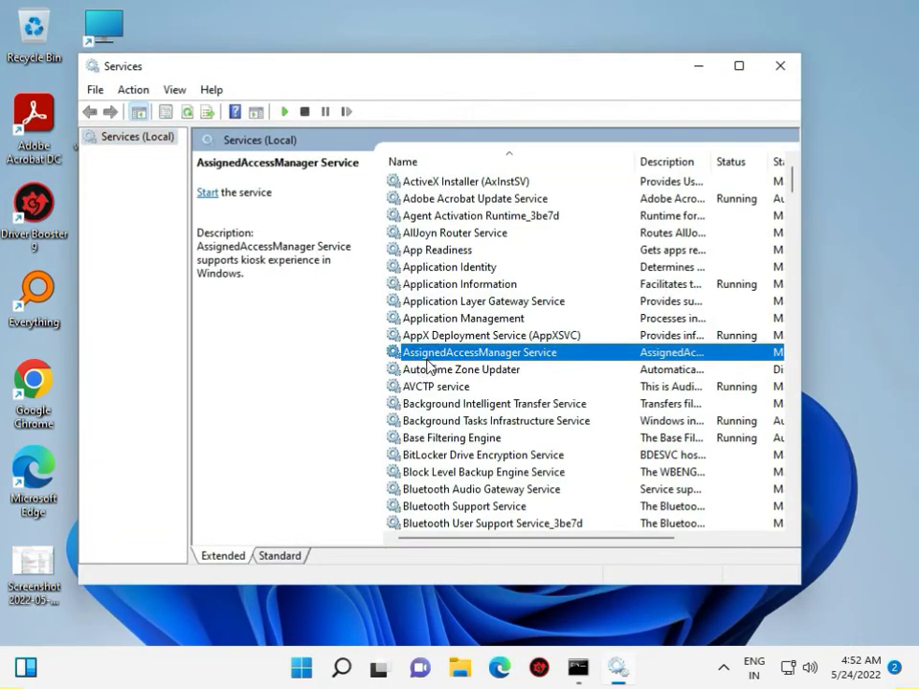
key(m)
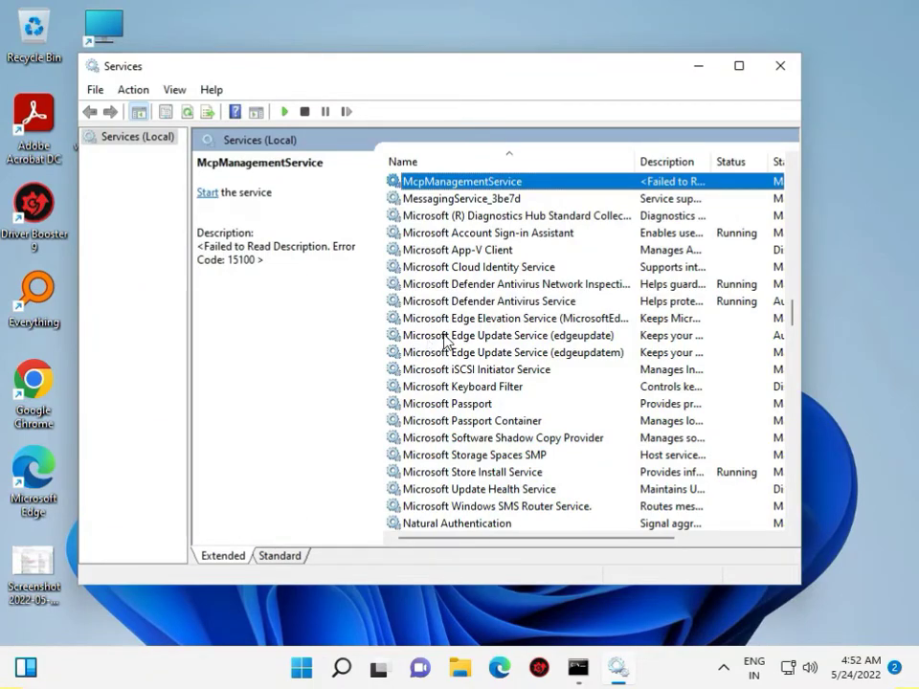
click(462, 457)
click(472, 472)
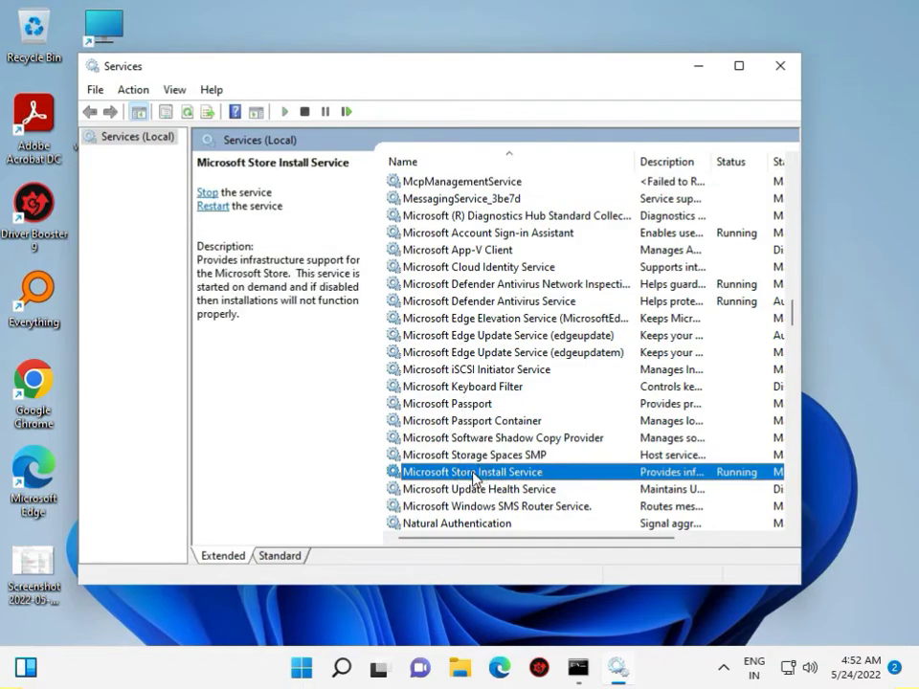
double_click(473, 473)
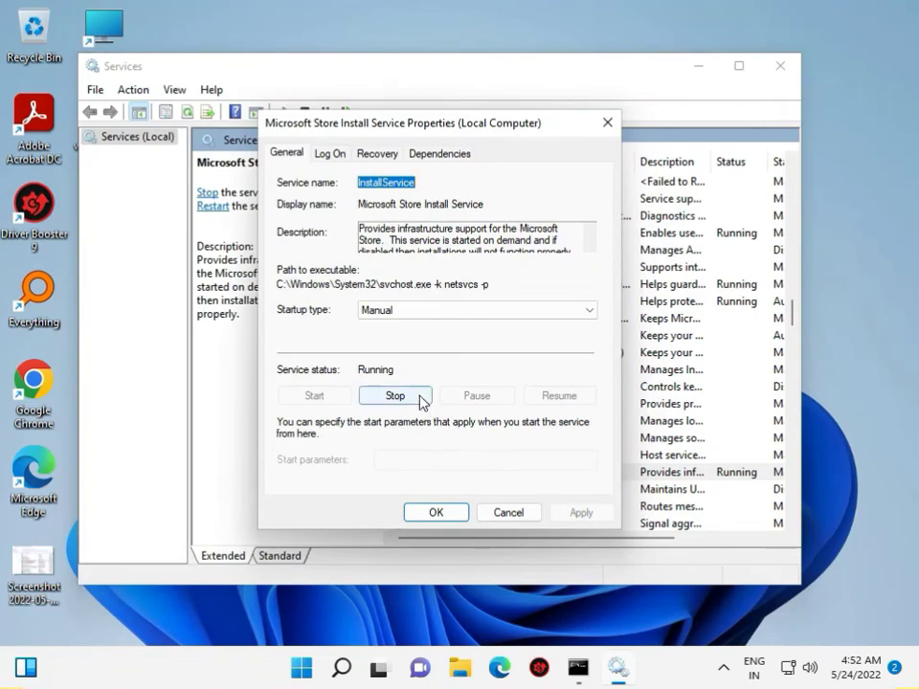
click(606, 122)
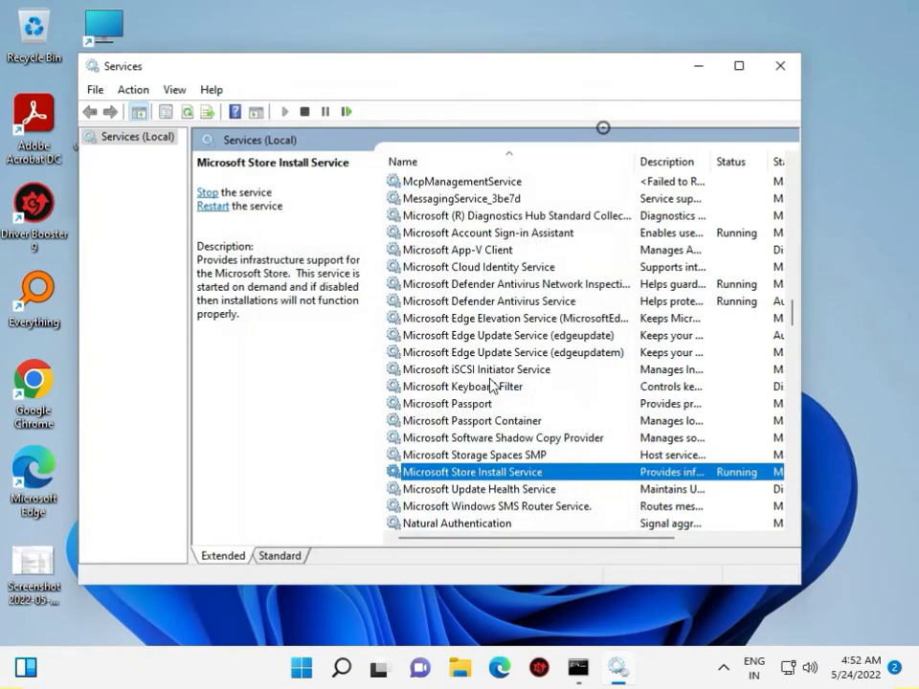
click(213, 207)
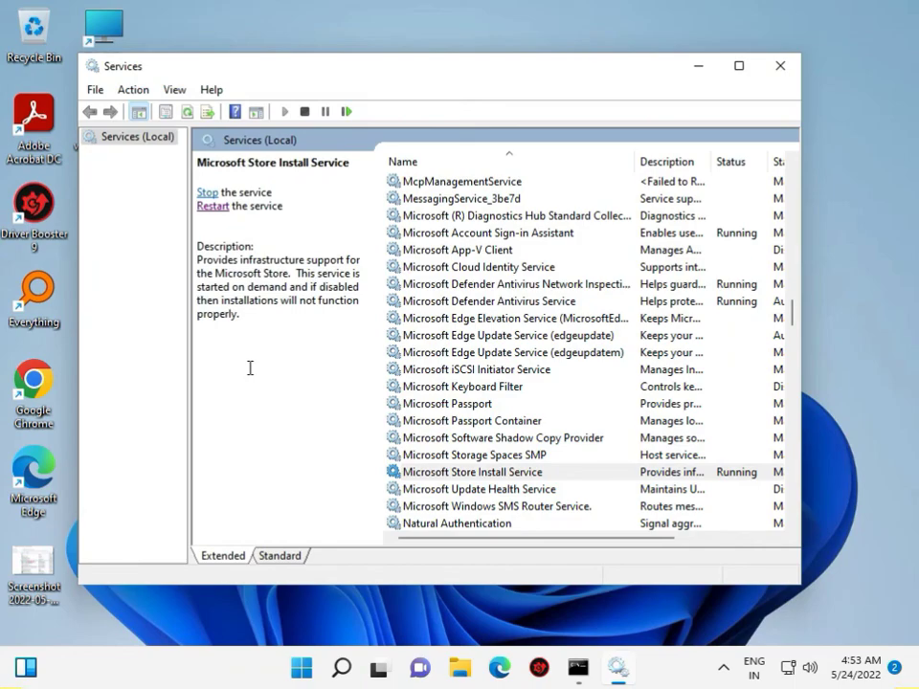
mouse_move(603, 683)
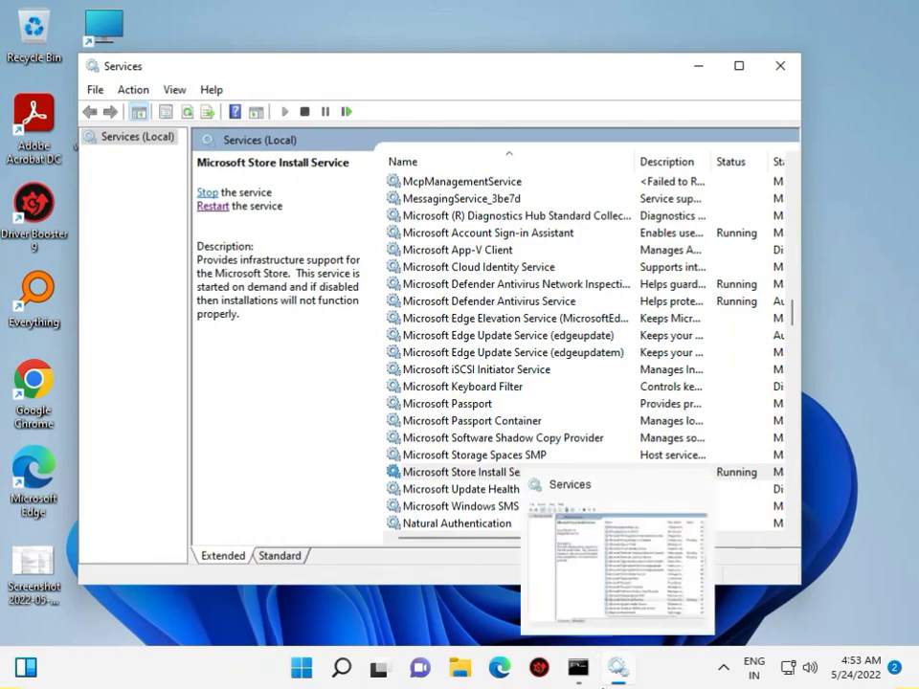